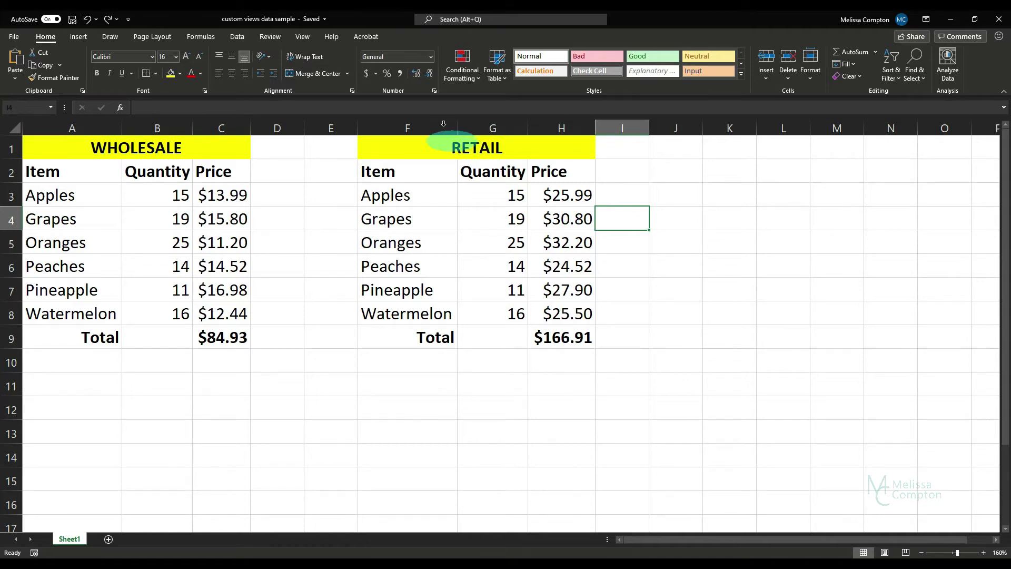
- Save the current full worksheet layout as a custom view named Myself, including print settings and hidden rows, columns and filter settings
left_click(304, 37)
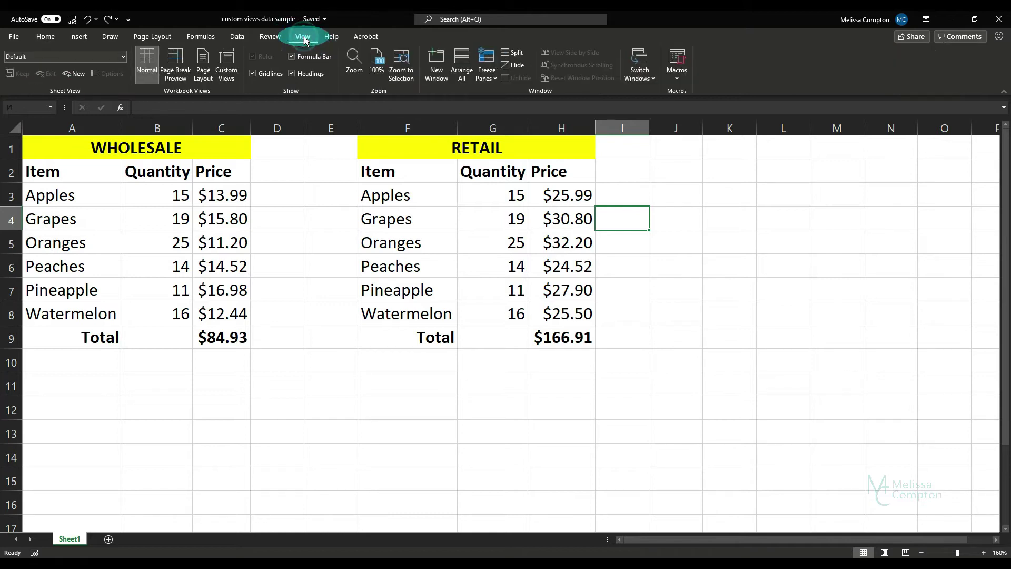
left_click(228, 73)
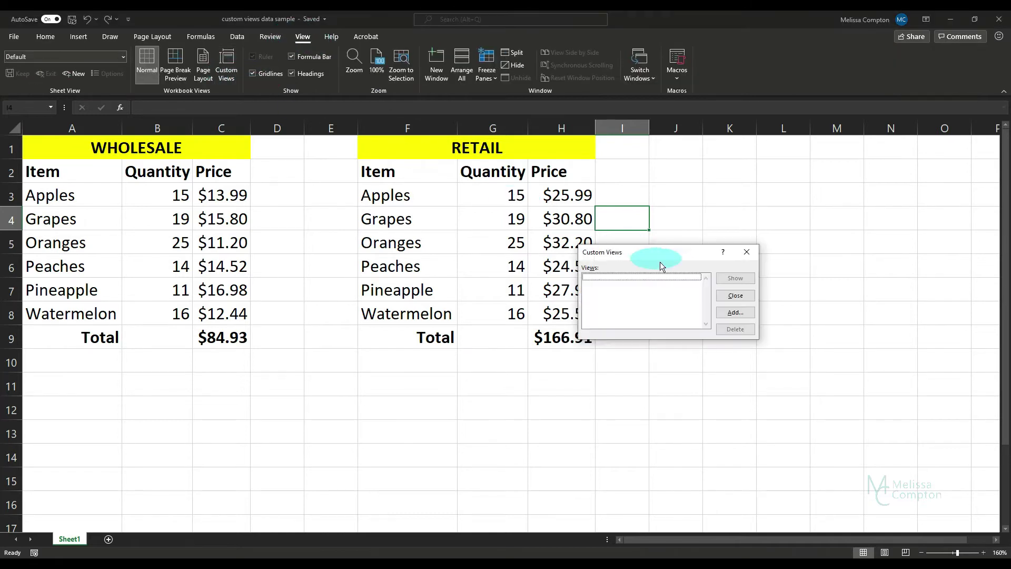
left_click_drag(663, 255, 340, 301)
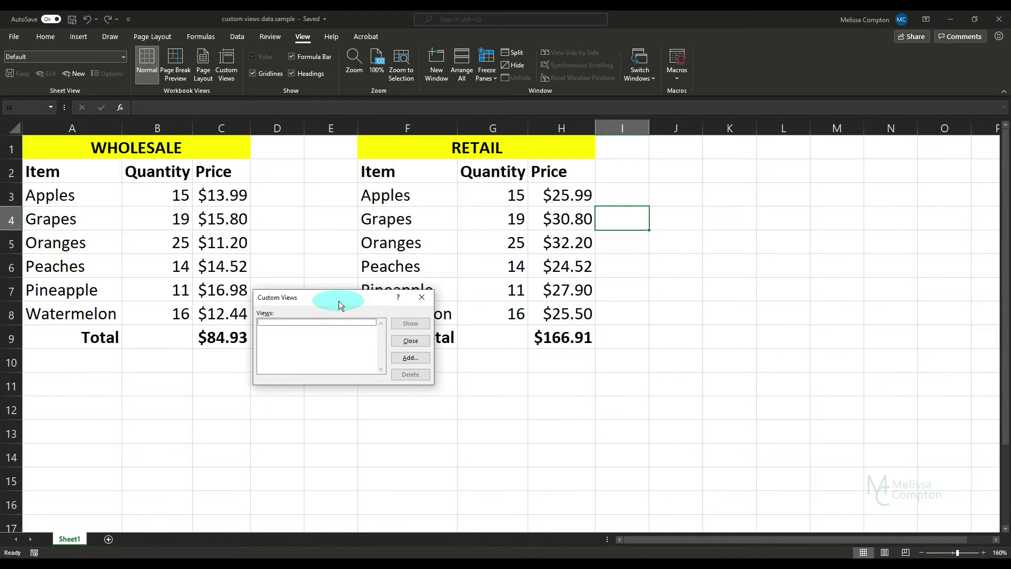
left_click(418, 358)
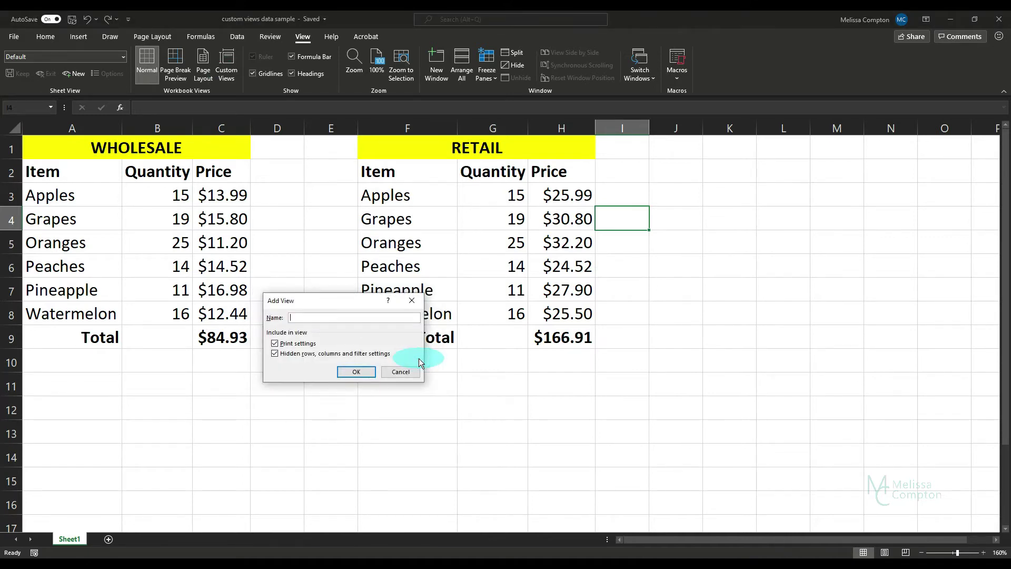
type("Myself")
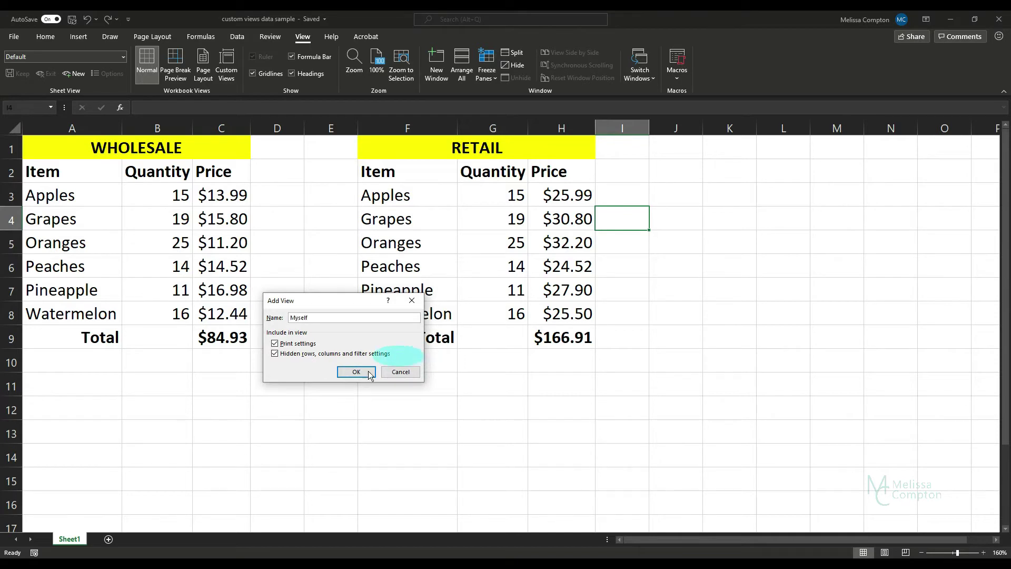
left_click(352, 371)
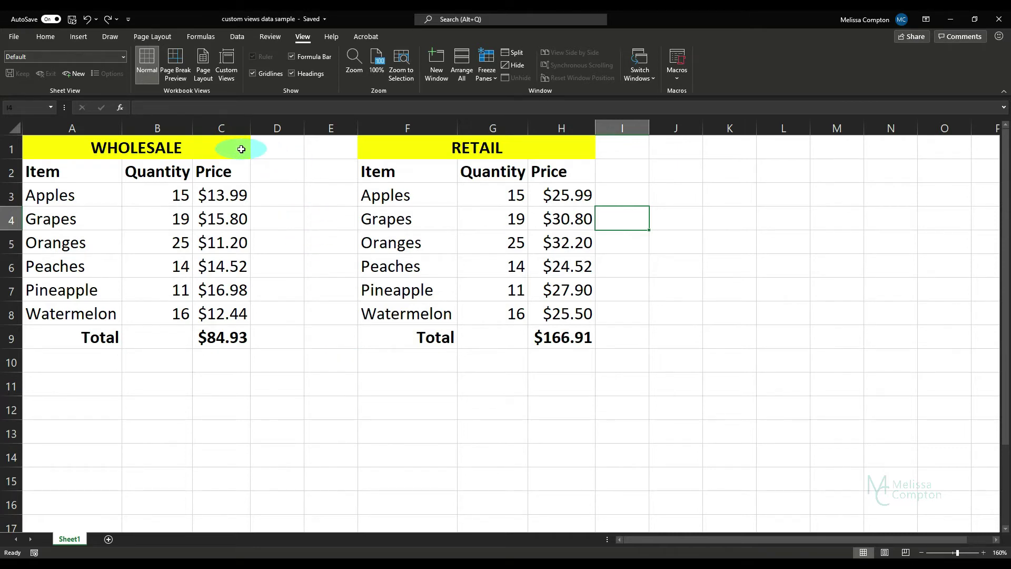
- Hide columns D through H so that only the WHOLESALE table is displayed
left_click_drag(273, 125, 548, 147)
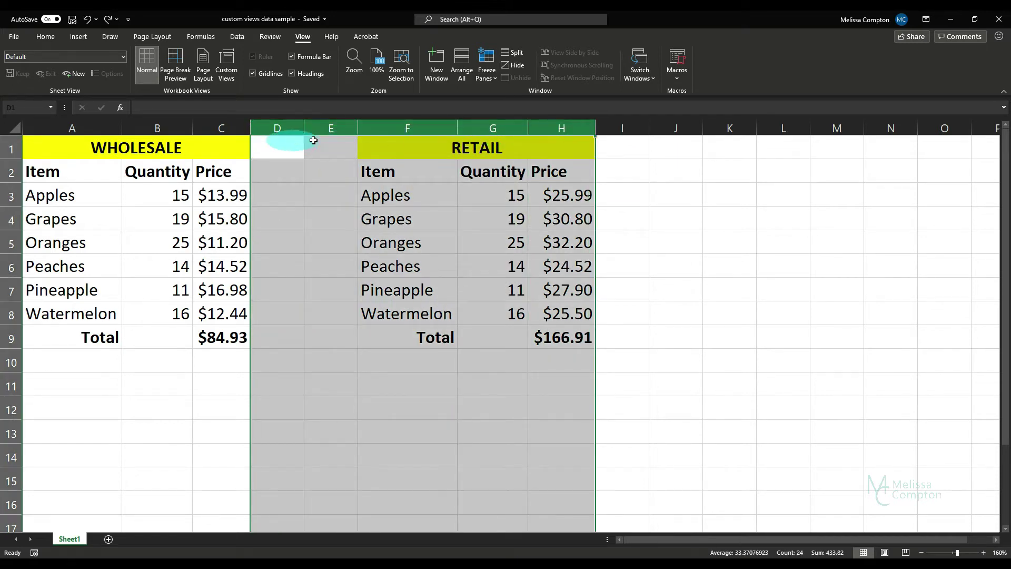
right_click(569, 129)
left_click(590, 291)
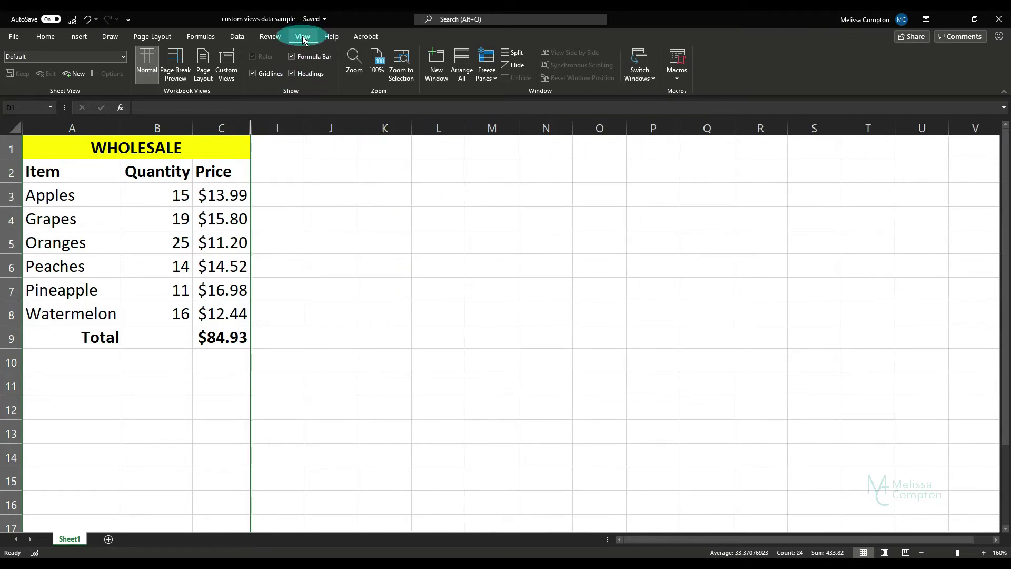
- Save the wholesale-only layout as a custom view named Meeting 1, including print settings and hidden columns
left_click(227, 64)
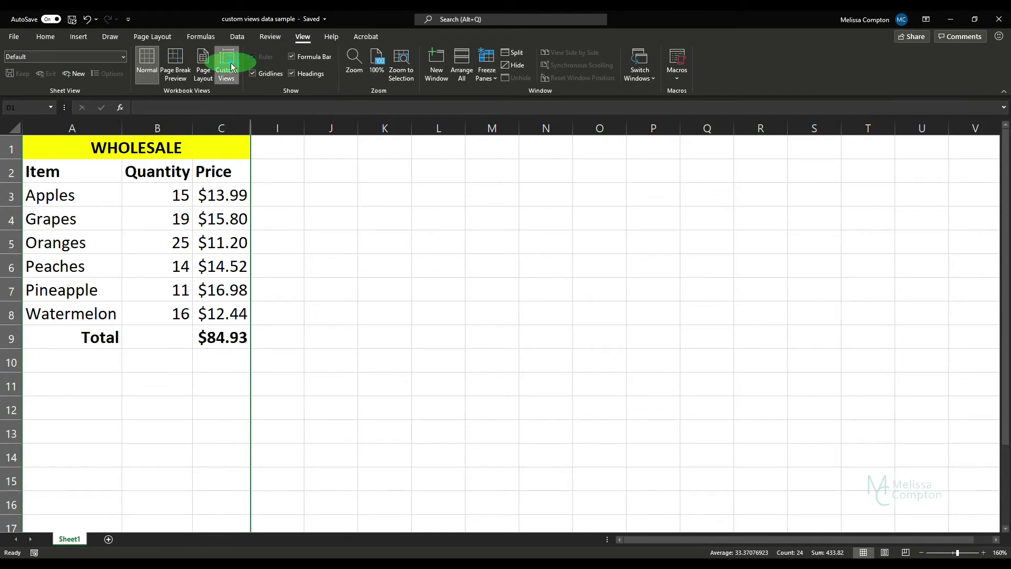
left_click(411, 357)
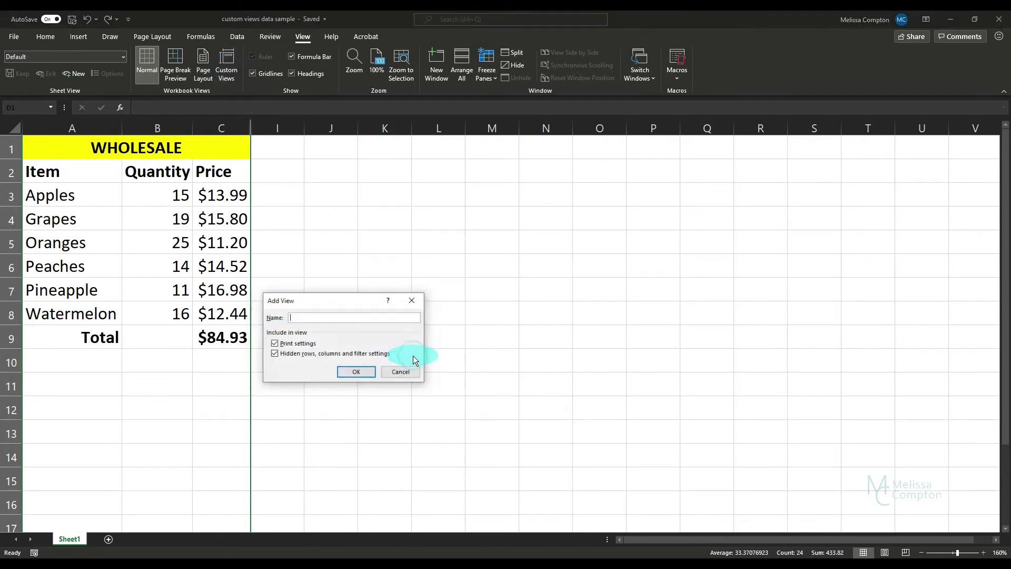
type("Meeting 1")
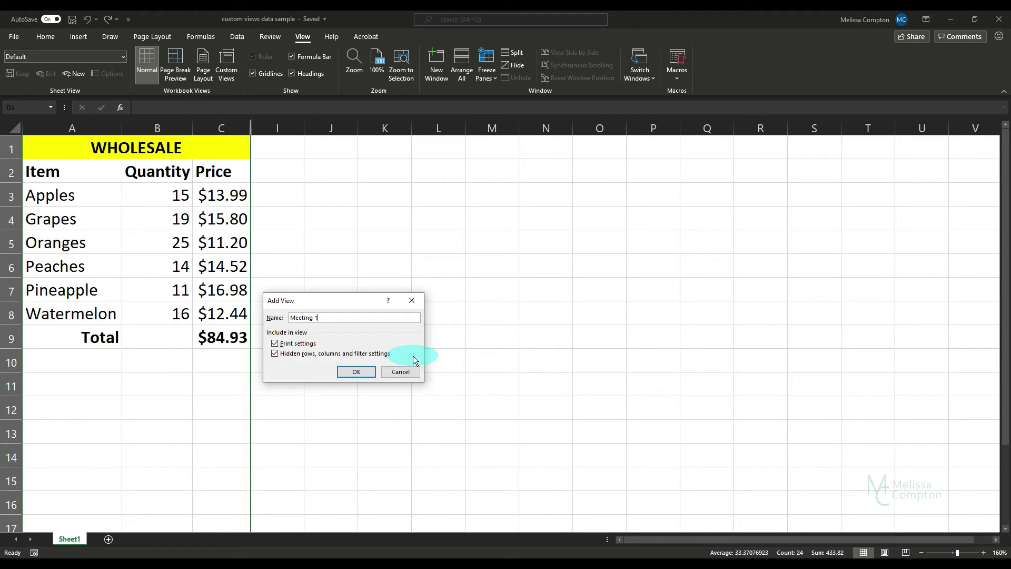
left_click(356, 372)
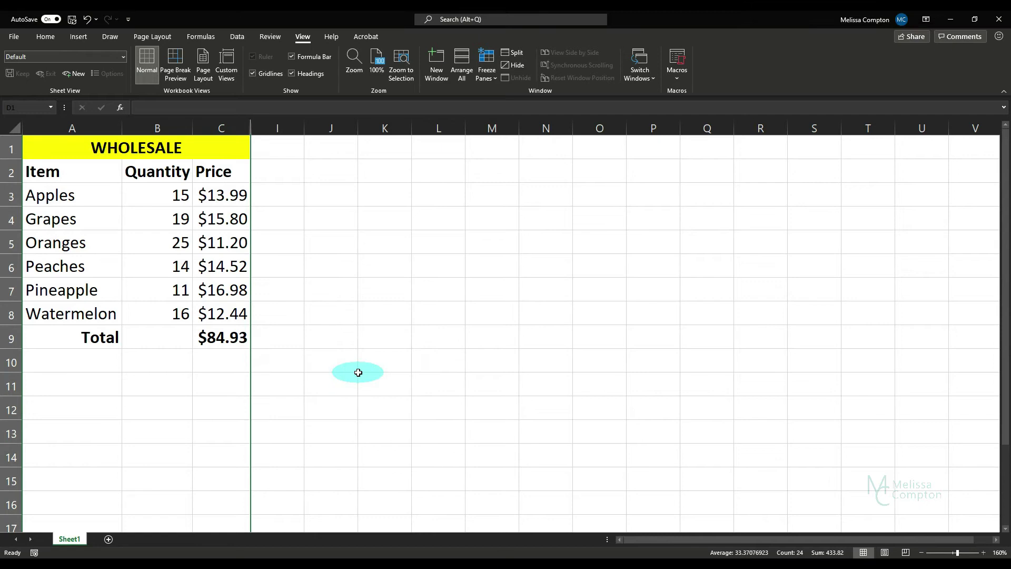
- Undo the hiding of columns D through H and hide columns A through E instead, leaving only the RETAIL table displayed
key("ctrl+z")
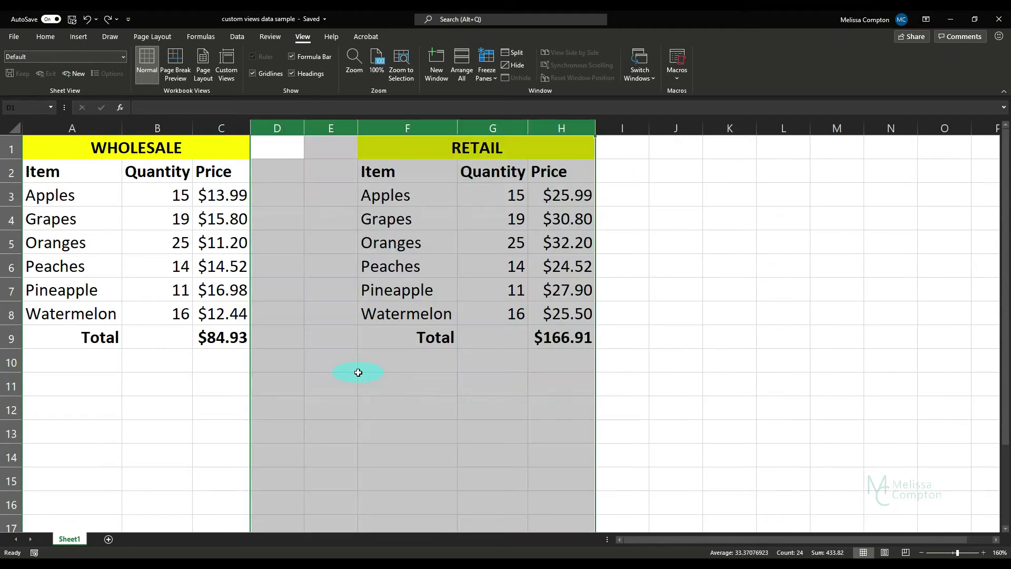
left_click(342, 127)
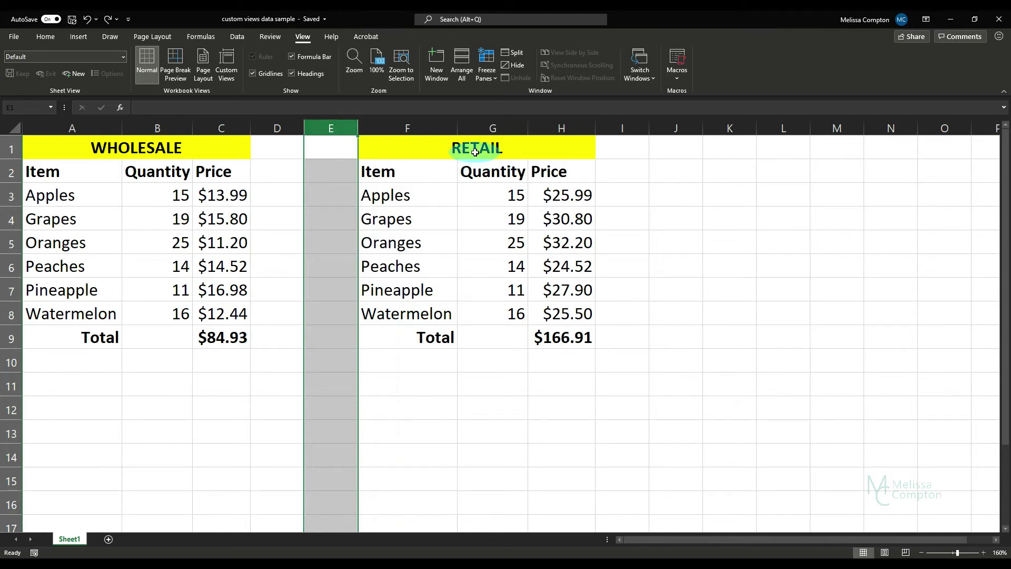
left_click_drag(325, 129, 94, 125)
right_click(93, 127)
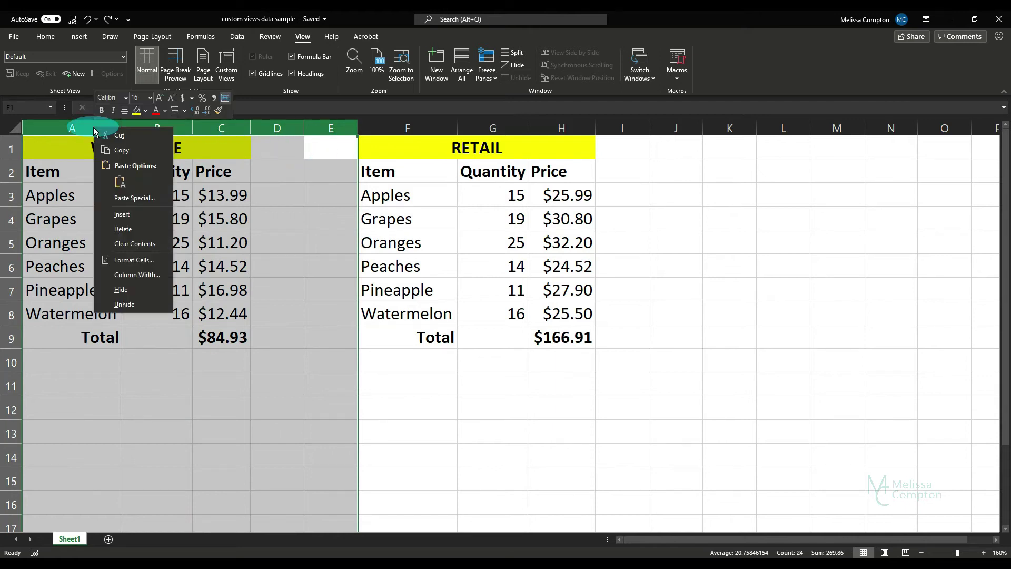
left_click(133, 290)
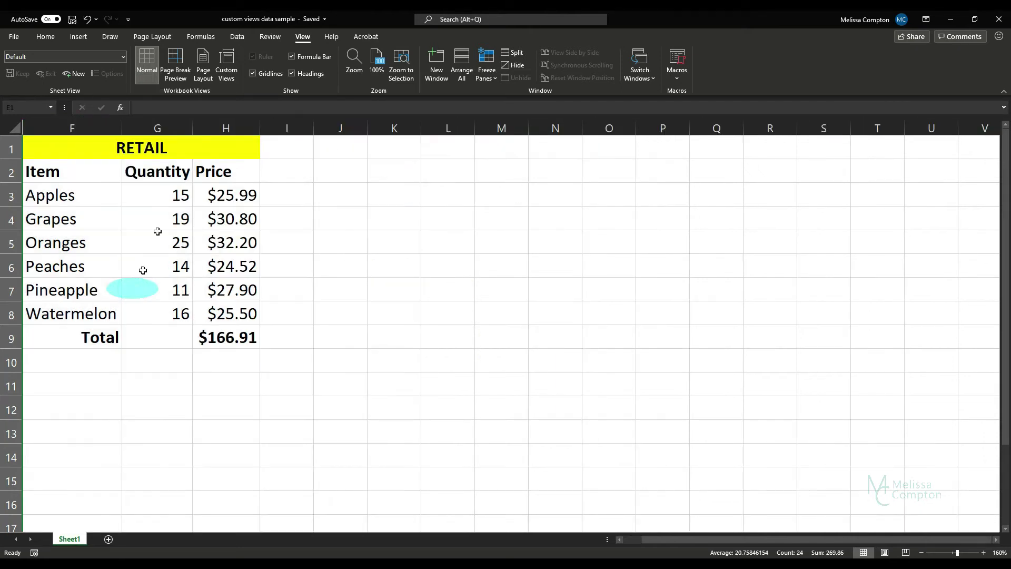
- Save the retail-only layout as a custom view named Meeting 2, including print settings and hidden columns
left_click(227, 62)
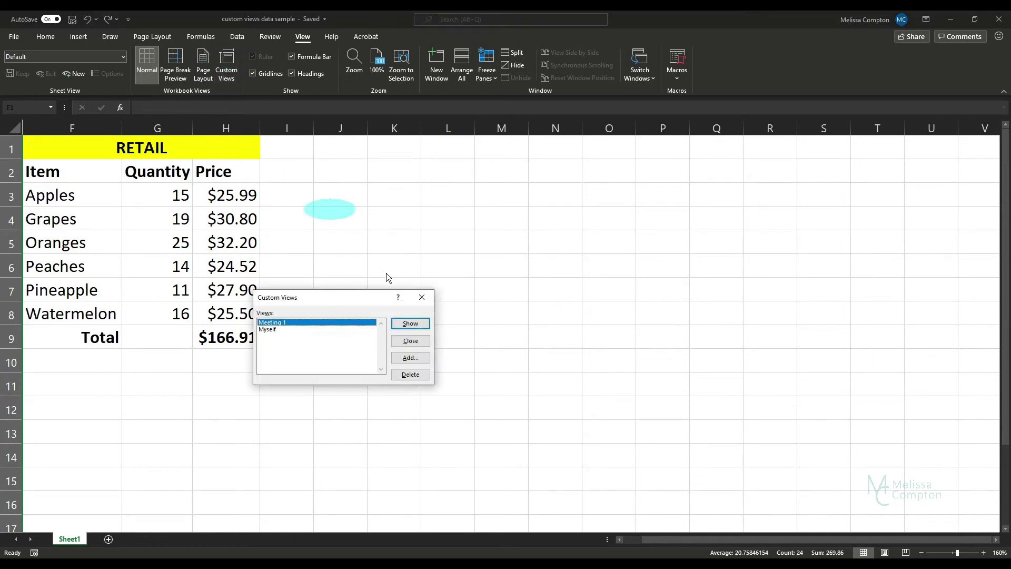
left_click(419, 358)
type("Meeting 2")
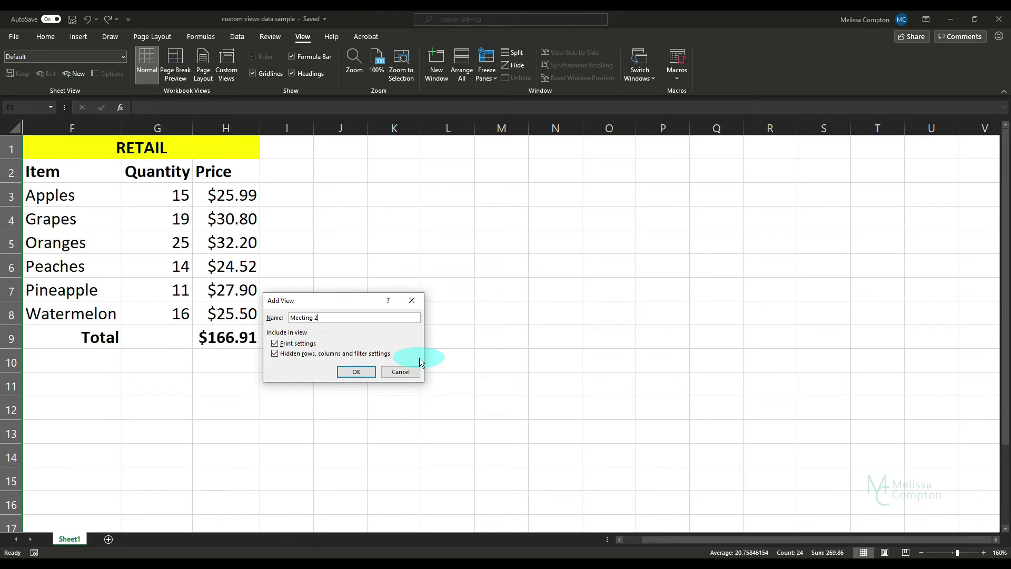
left_click(362, 371)
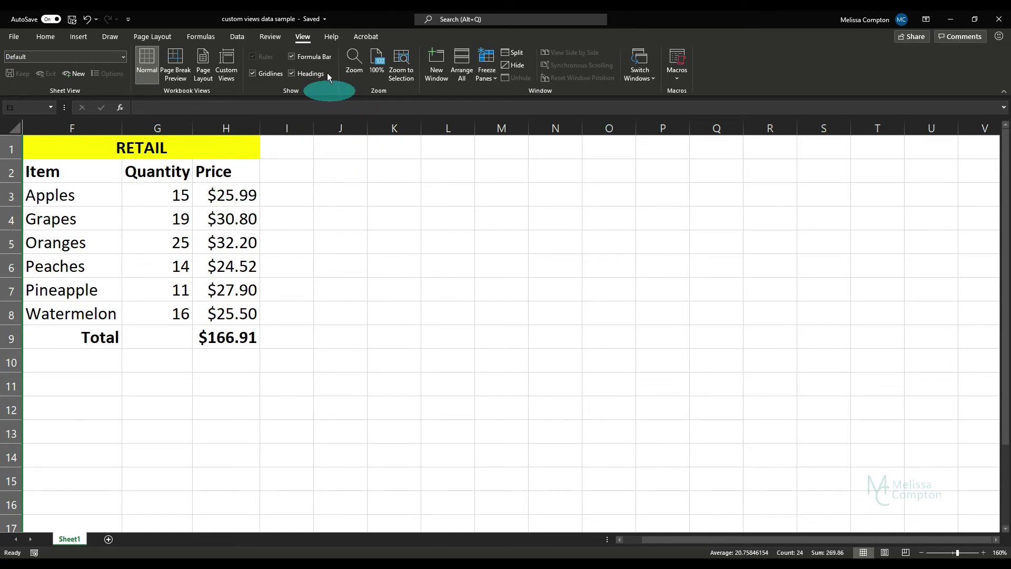
- Switch the worksheet from the retail-only layout to the saved custom view Myself
left_click(227, 65)
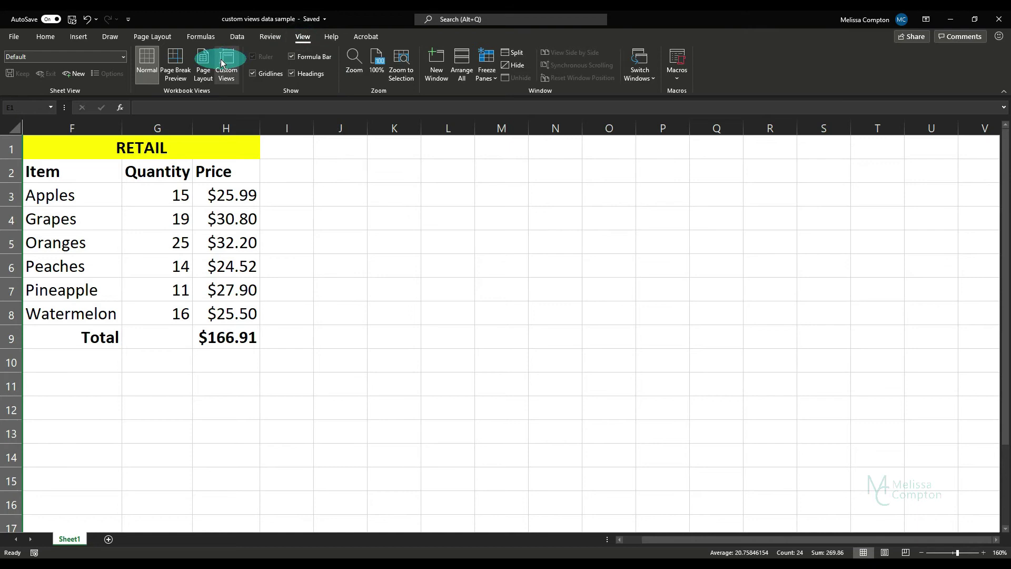
left_click(267, 336)
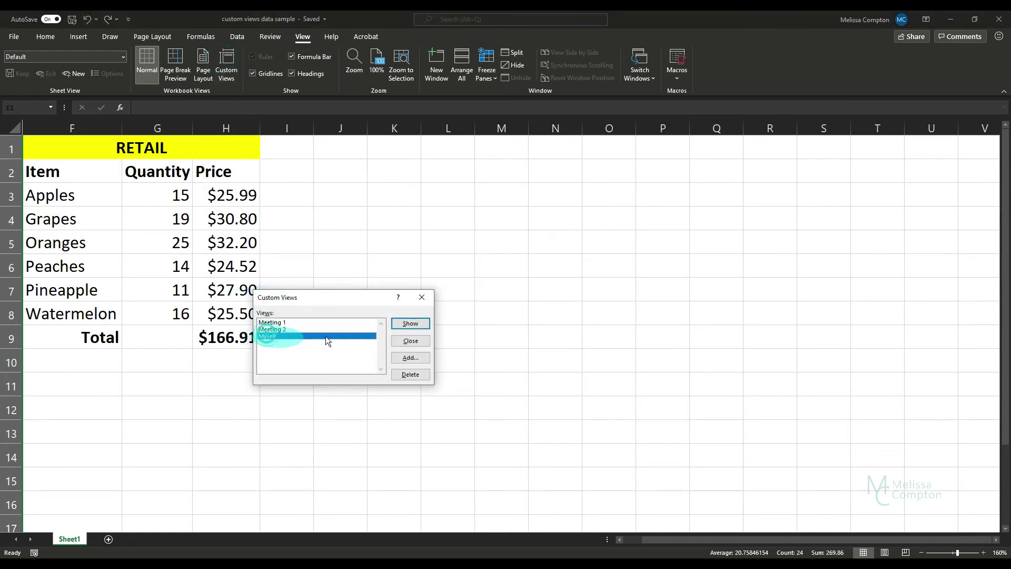
left_click(412, 324)
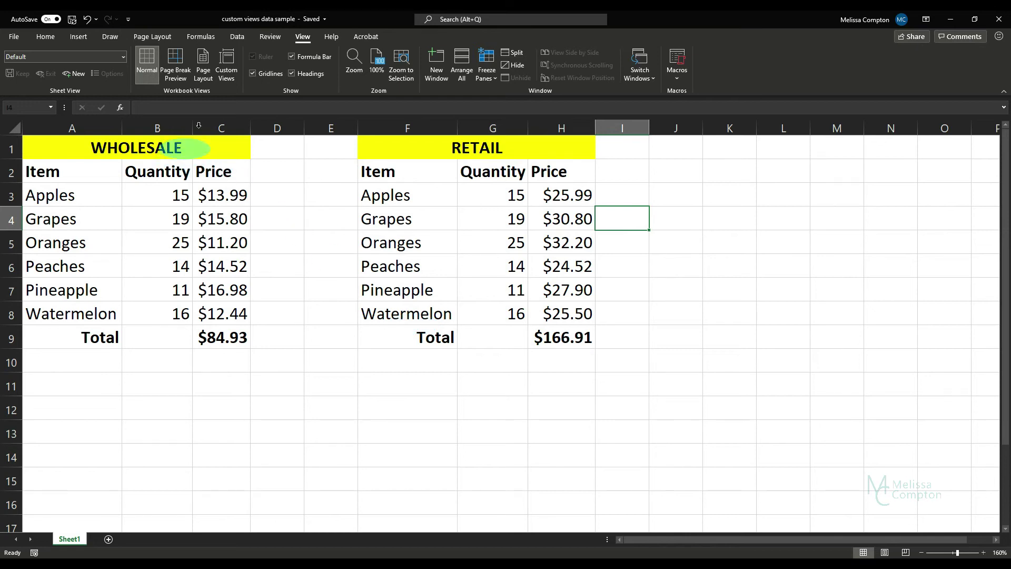
- Show the saved custom view Meeting 1, followed by the custom view Meeting 2
left_click(224, 67)
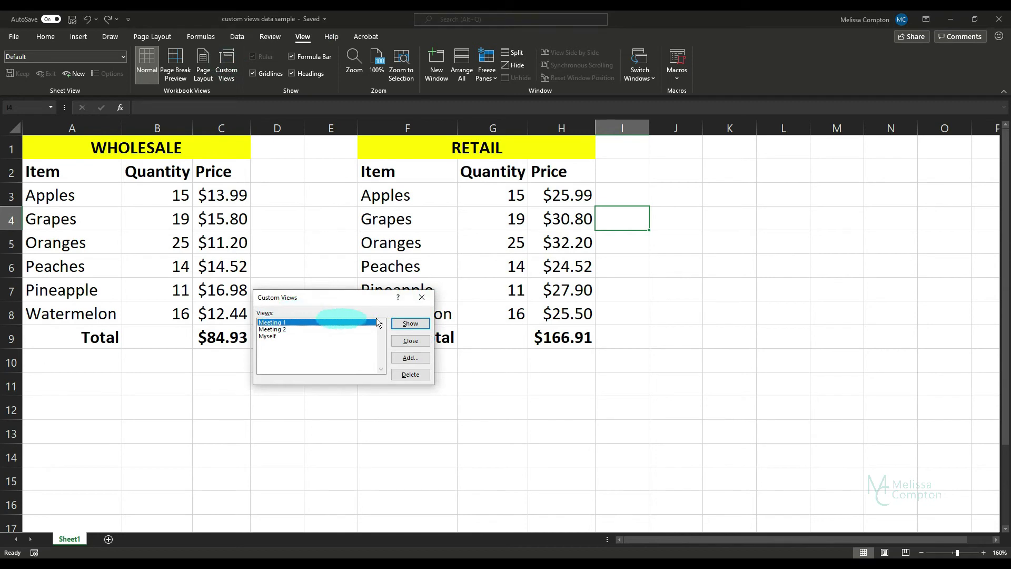
left_click(411, 324)
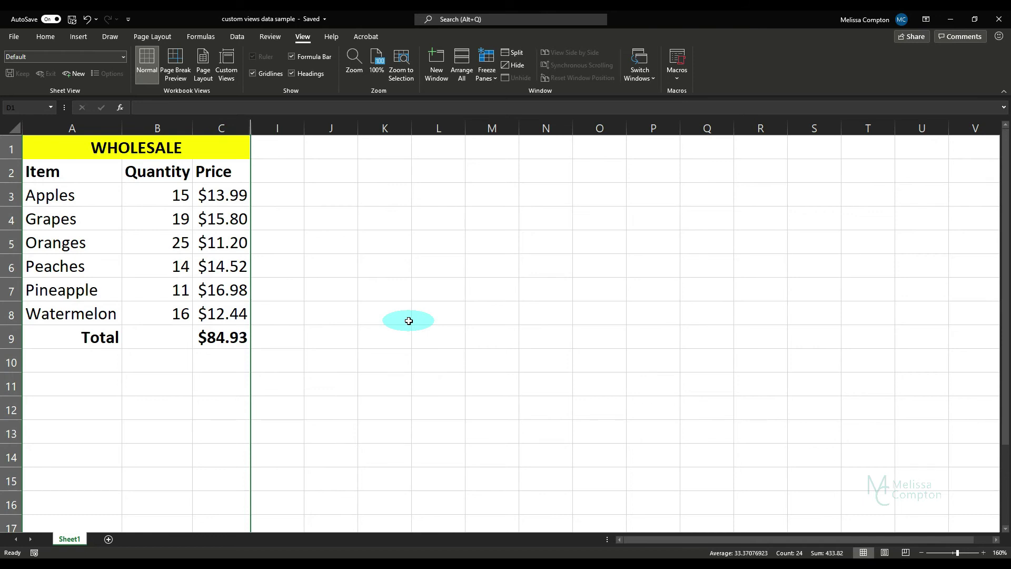
left_click(228, 66)
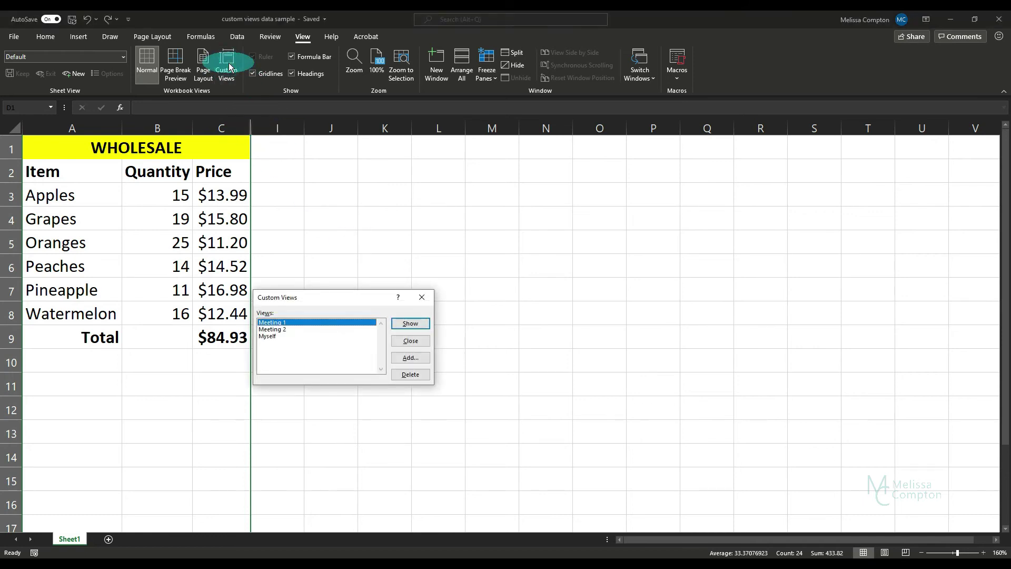
left_click(295, 330)
left_click(403, 325)
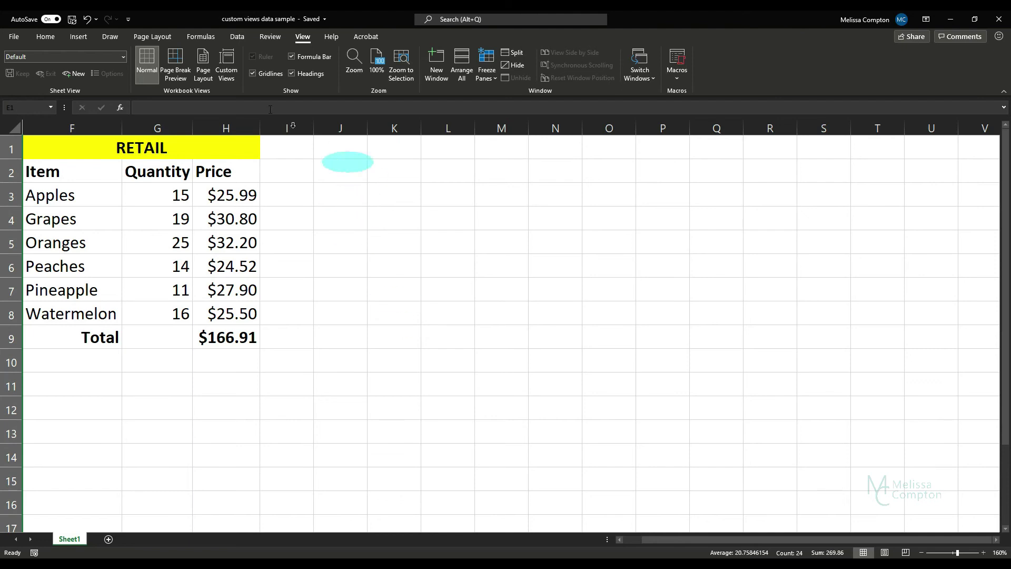
- Return to the custom view Myself to display both the WHOLESALE and RETAIL tables
left_click(227, 65)
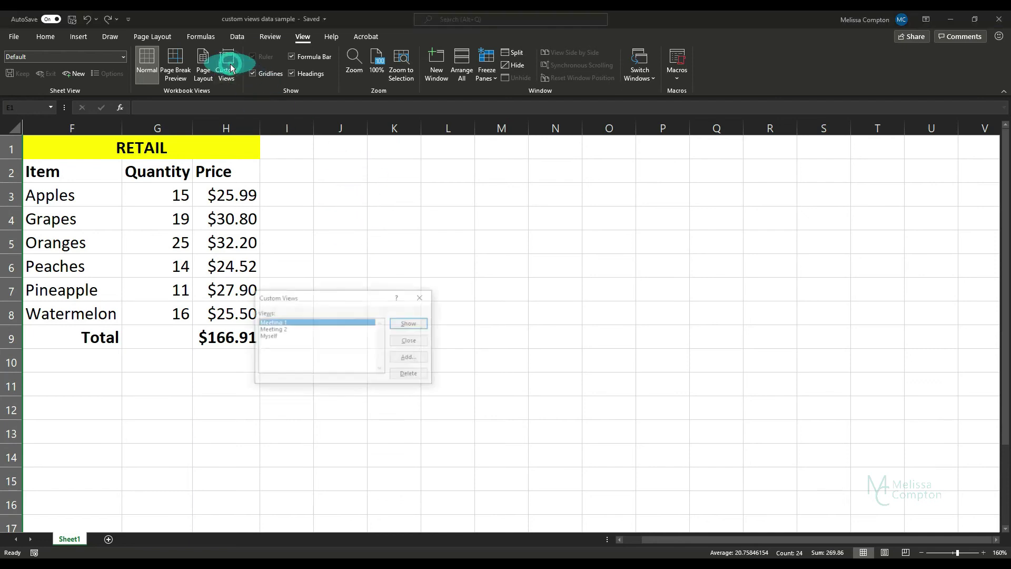
left_click(271, 336)
left_click(408, 324)
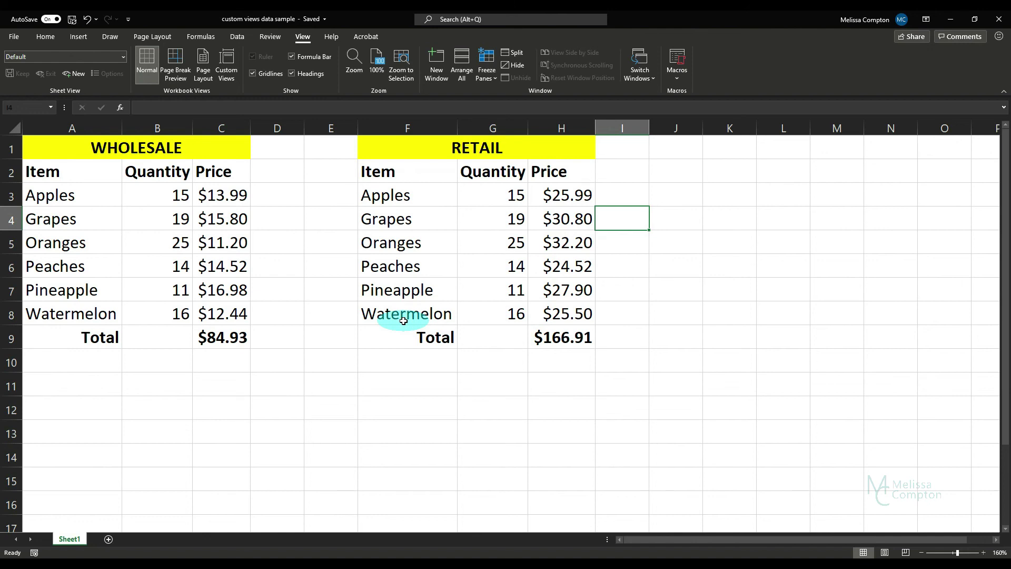
left_click(403, 321)
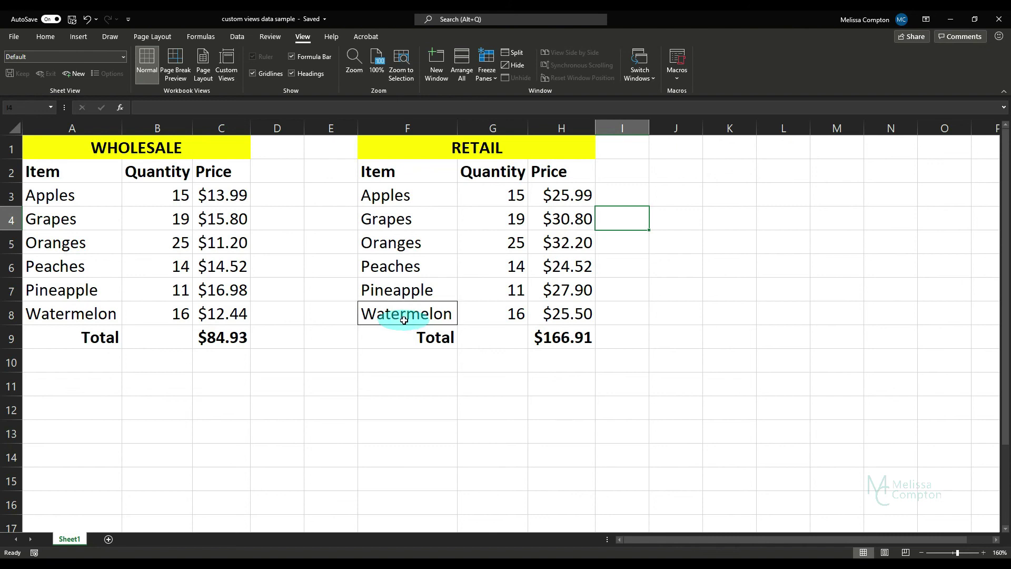